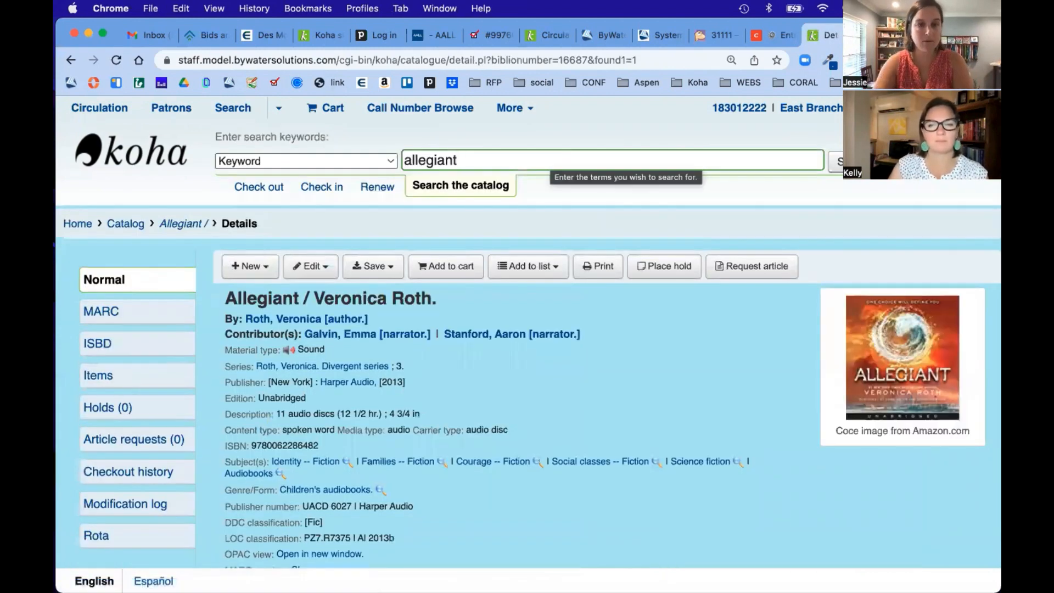
Step: Review the Allegiant / Veronica Roth details page and its single Audio Book holding
{"action": "scroll", "coordinate": [552, 483], "scroll_direction": "down", "scroll_amount": 3}
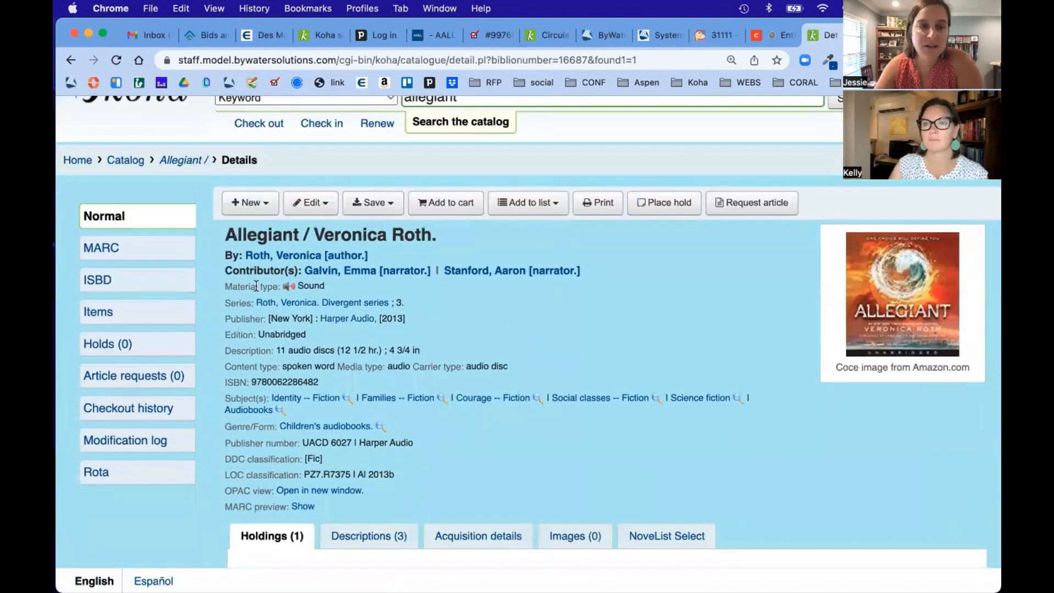
{"action": "scroll", "coordinate": [480, 349], "scroll_direction": "down", "scroll_amount": 8}
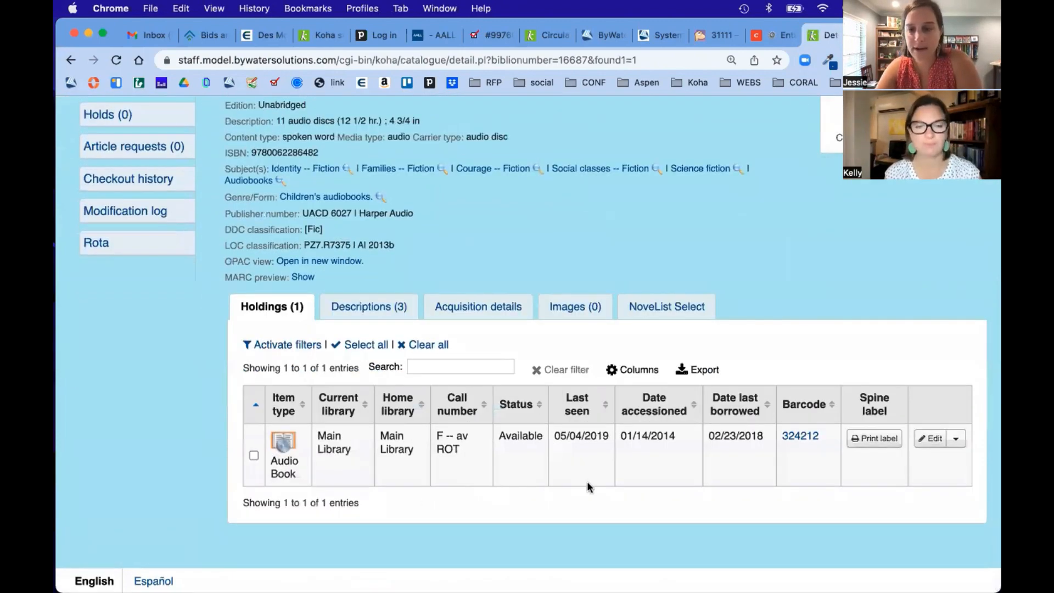
{"action": "scroll", "coordinate": [637, 316], "scroll_direction": "up", "scroll_amount": 7}
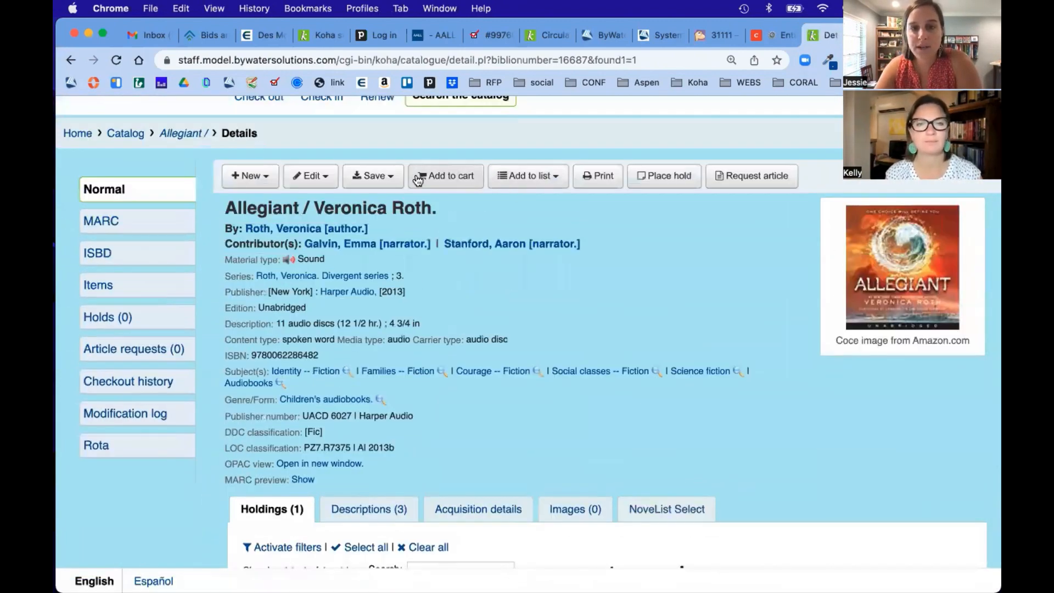
{"action": "left_click", "coordinate": [311, 176]}
Step: Edit record 16687 in the MARC editor and bring field 006 into view
{"action": "left_click", "coordinate": [336, 204]}
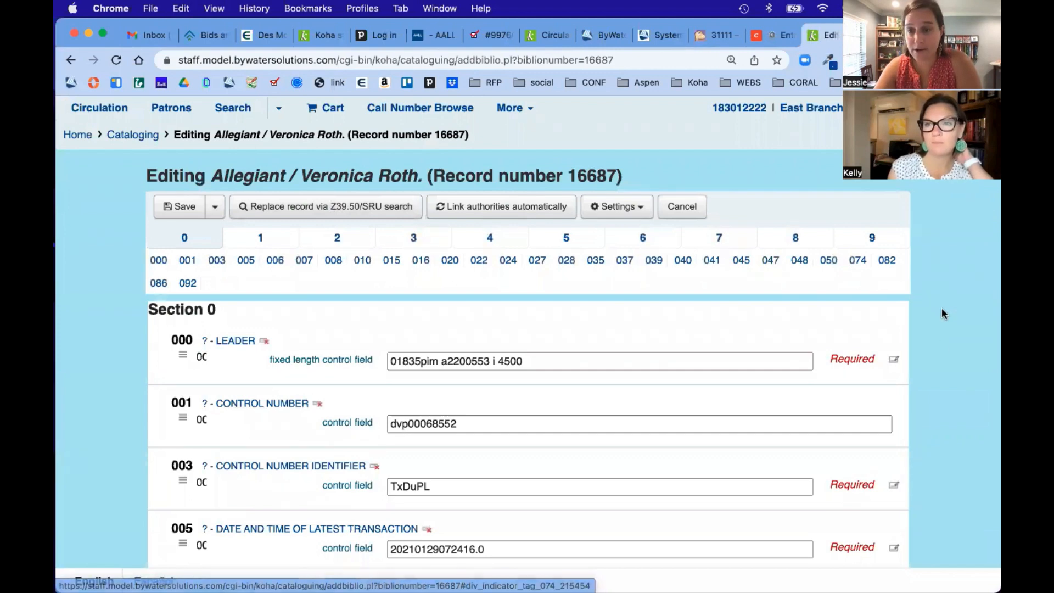
{"action": "scroll", "coordinate": [942, 335], "scroll_direction": "down", "scroll_amount": 2}
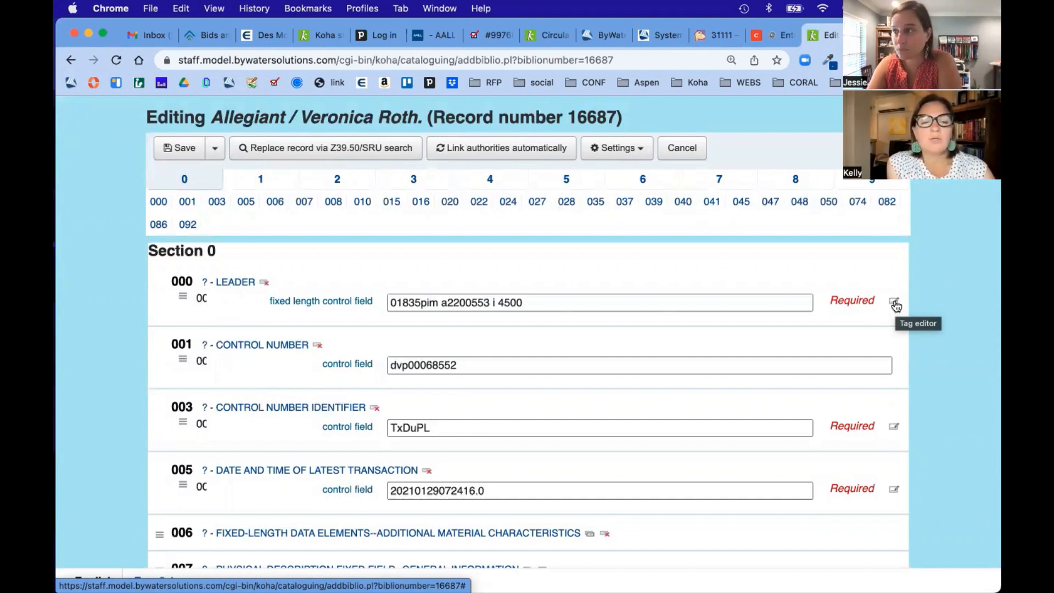
{"action": "left_click", "coordinate": [895, 303]}
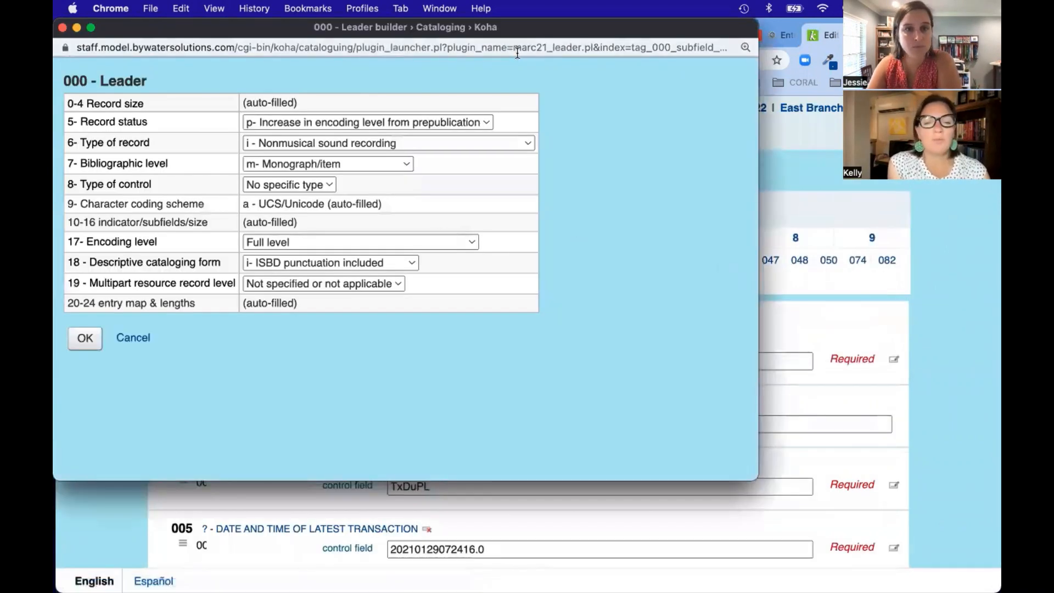
{"action": "left_click_drag", "start_coordinate": [510, 31], "coordinate": [656, 89]}
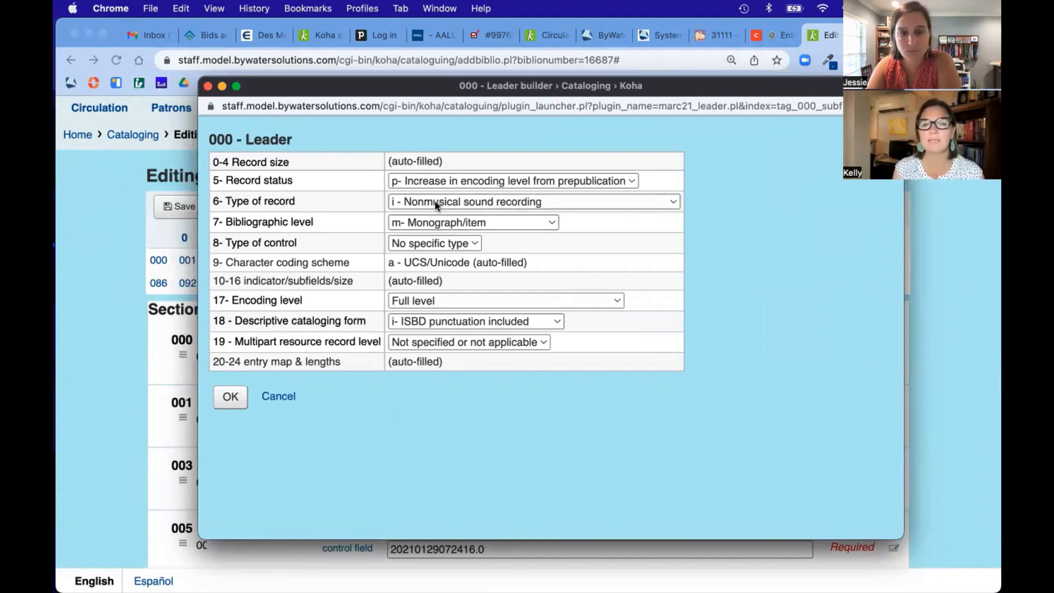
{"action": "left_click", "coordinate": [674, 202]}
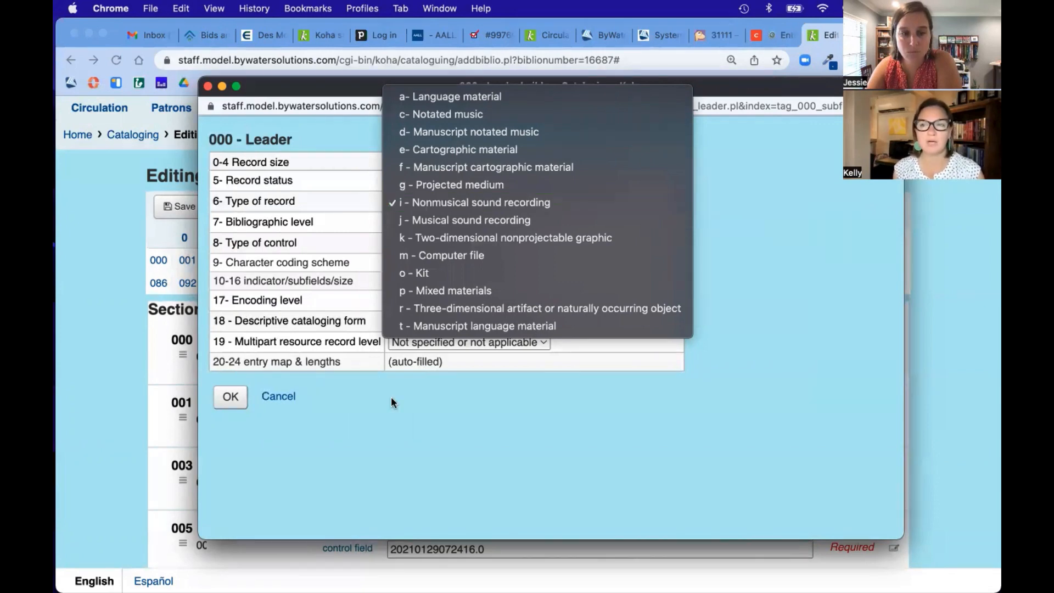
{"action": "left_click", "coordinate": [287, 395]}
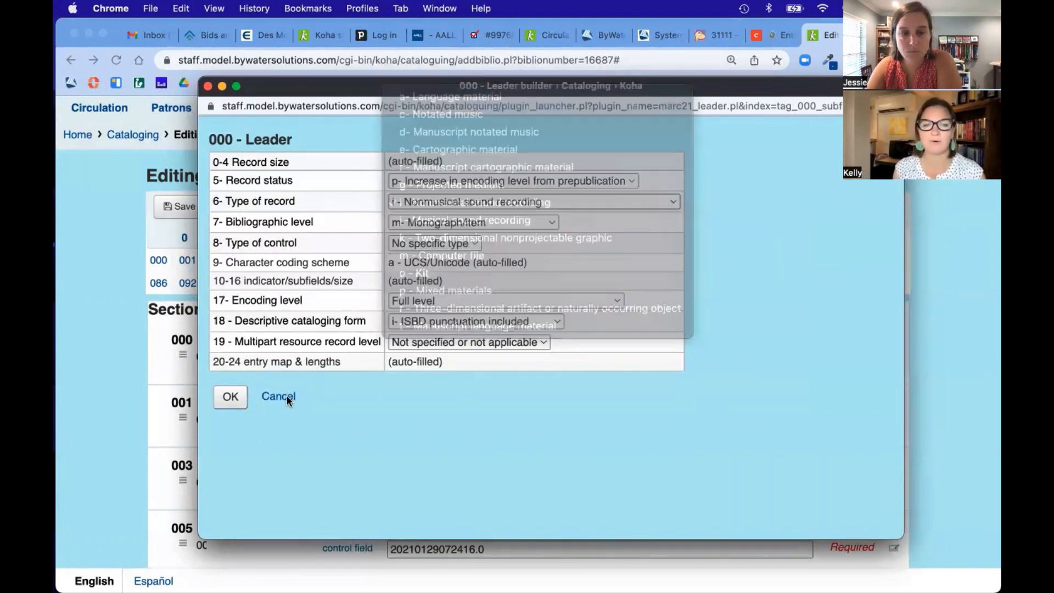
{"action": "left_click", "coordinate": [633, 180]}
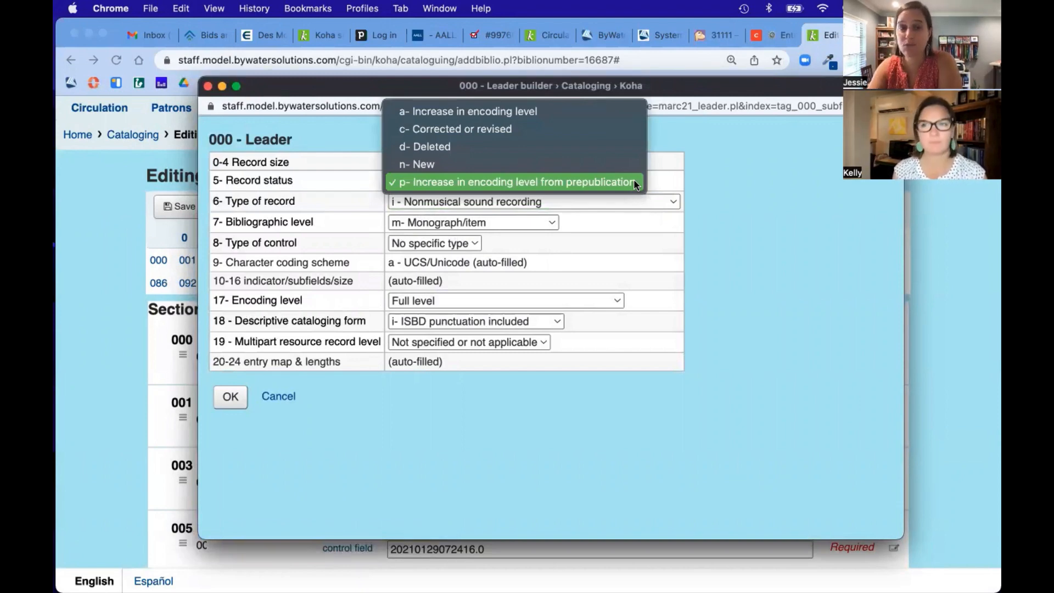
{"action": "left_click", "coordinate": [610, 431]}
{"action": "left_click", "coordinate": [297, 394]}
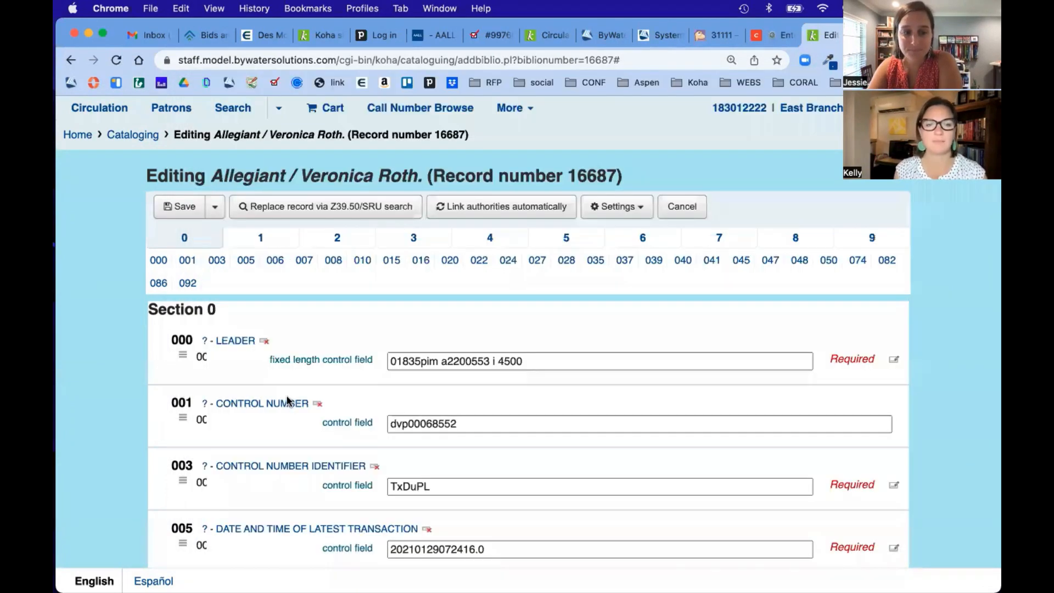
Step: Open the 008 builder showing Music type, date 2013, place nyu, adolescent audience
{"action": "scroll", "coordinate": [766, 329], "scroll_direction": "down", "scroll_amount": 3}
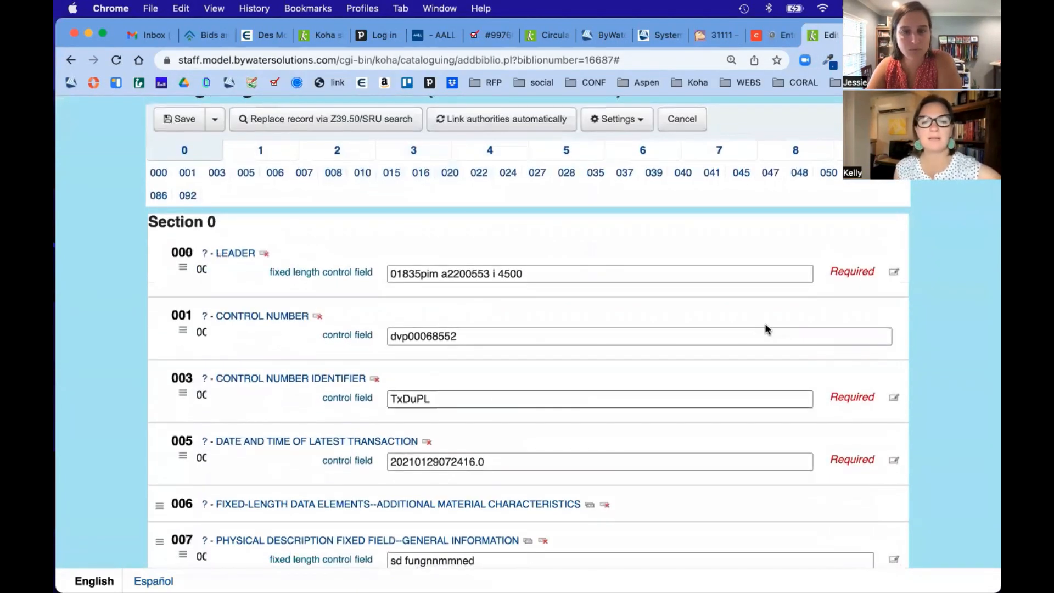
{"action": "left_click", "coordinate": [674, 274]}
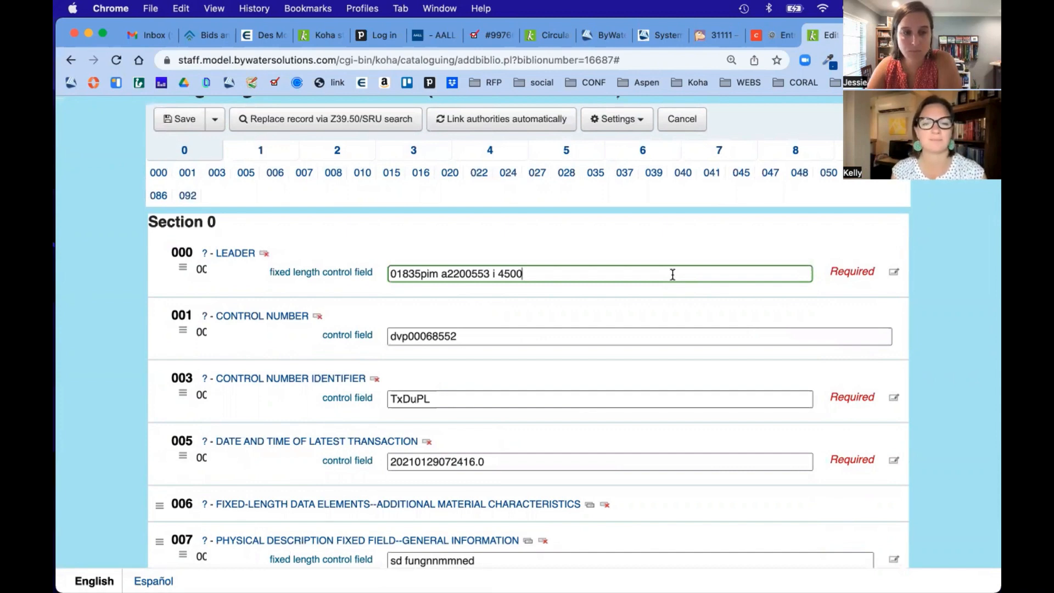
{"action": "scroll", "coordinate": [671, 273], "scroll_direction": "down", "scroll_amount": 5}
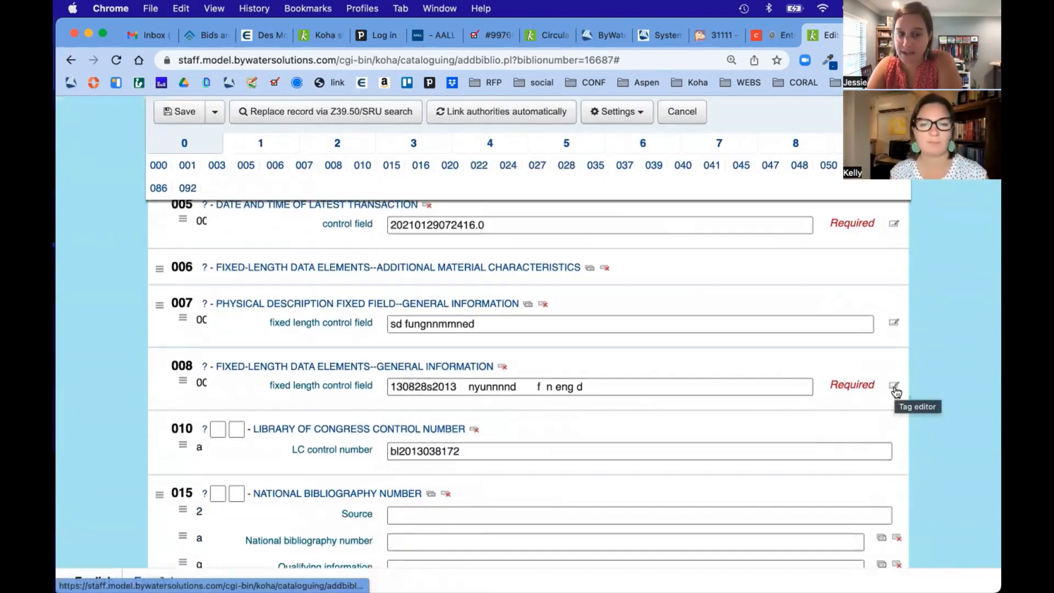
{"action": "left_click", "coordinate": [895, 388]}
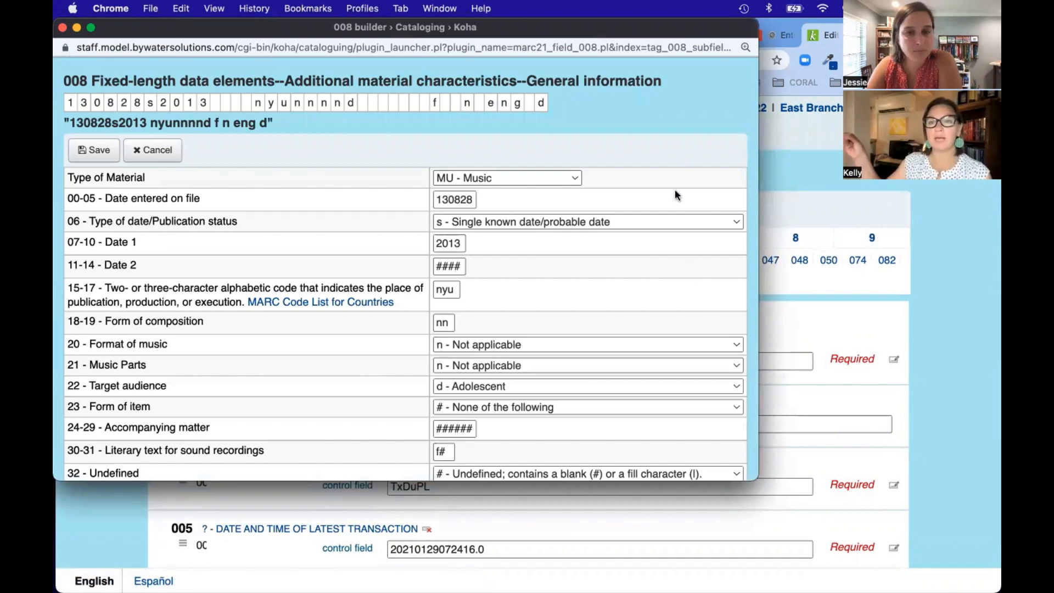
Step: Keep Format of music and Music Parts at 'n - Not applicable' in the 008 builder
{"action": "scroll", "coordinate": [657, 277], "scroll_direction": "down", "scroll_amount": 2}
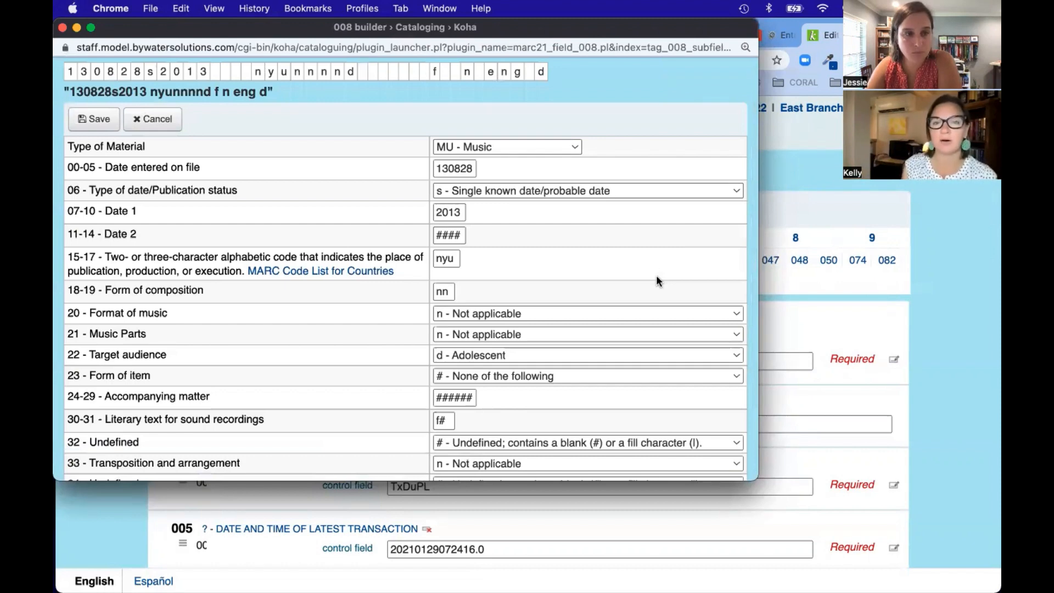
{"action": "scroll", "coordinate": [656, 281], "scroll_direction": "down", "scroll_amount": 1}
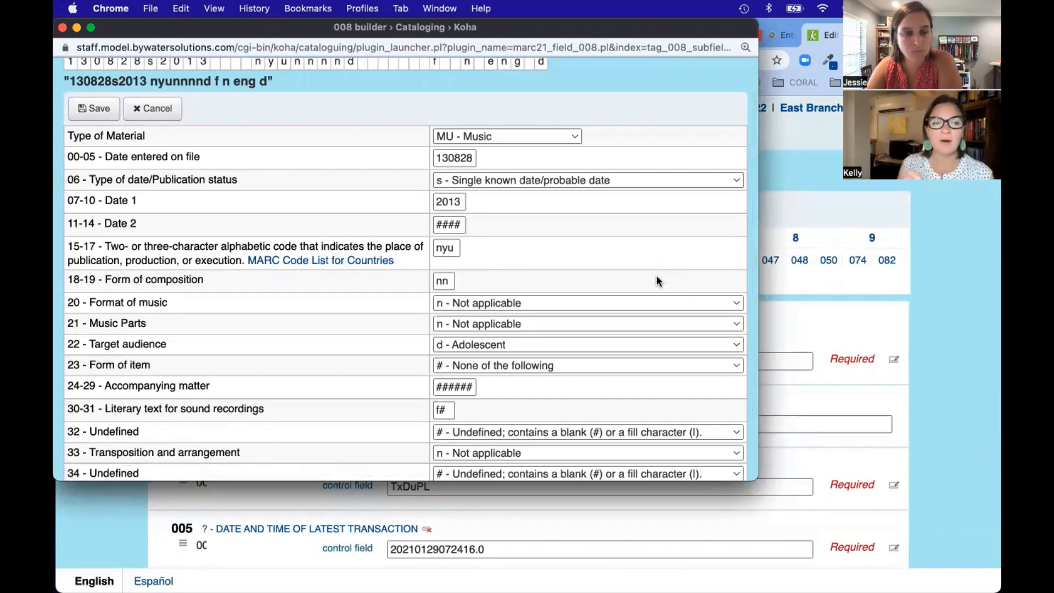
{"action": "scroll", "coordinate": [657, 276], "scroll_direction": "down", "scroll_amount": 2}
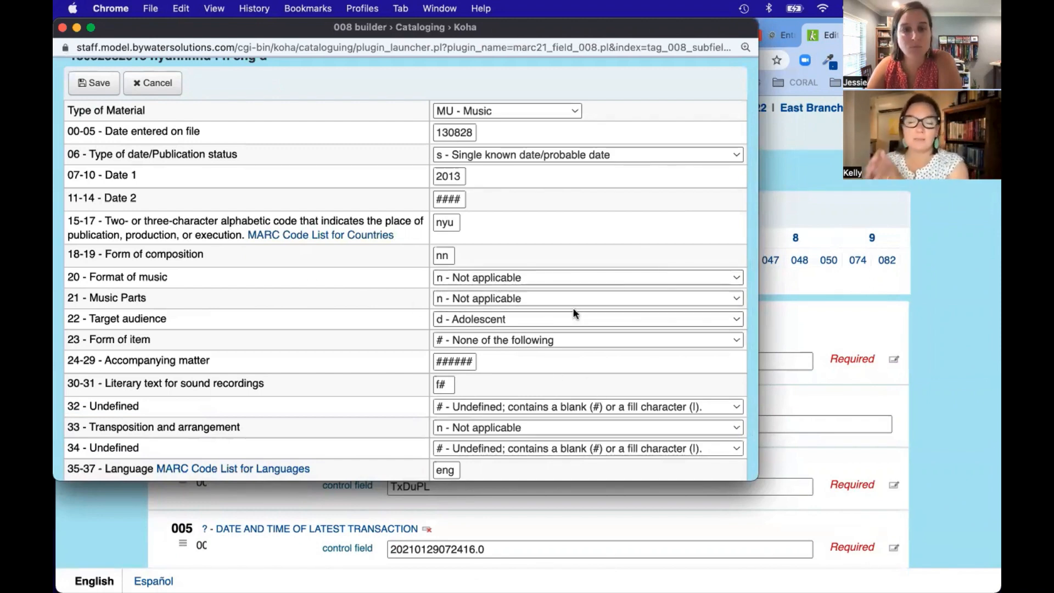
{"action": "left_click", "coordinate": [566, 278]}
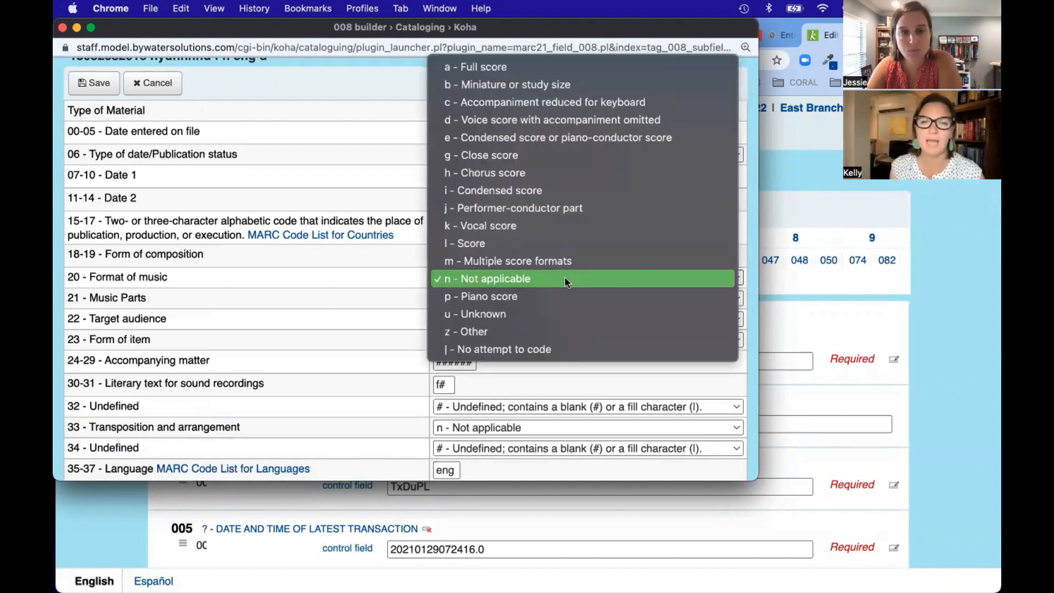
{"action": "left_click", "coordinate": [564, 278]}
{"action": "left_click", "coordinate": [554, 298]}
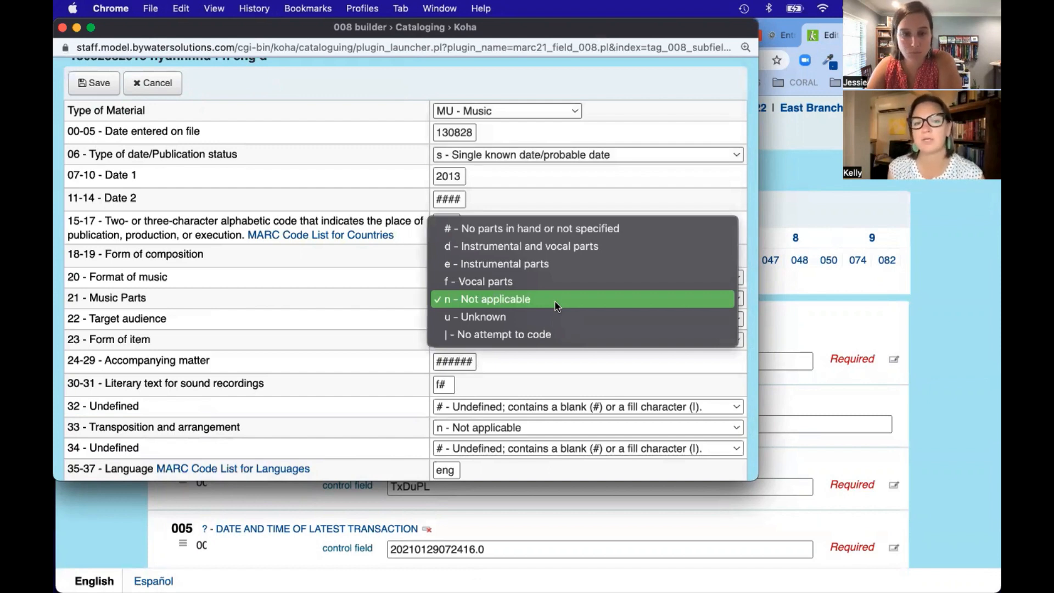
{"action": "left_click", "coordinate": [556, 303]}
Step: Cancel the 008 builder, leaving field 008 as 130828s2013 nyunnnnd f n eng d
{"action": "scroll", "coordinate": [575, 334], "scroll_direction": "down", "scroll_amount": 1}
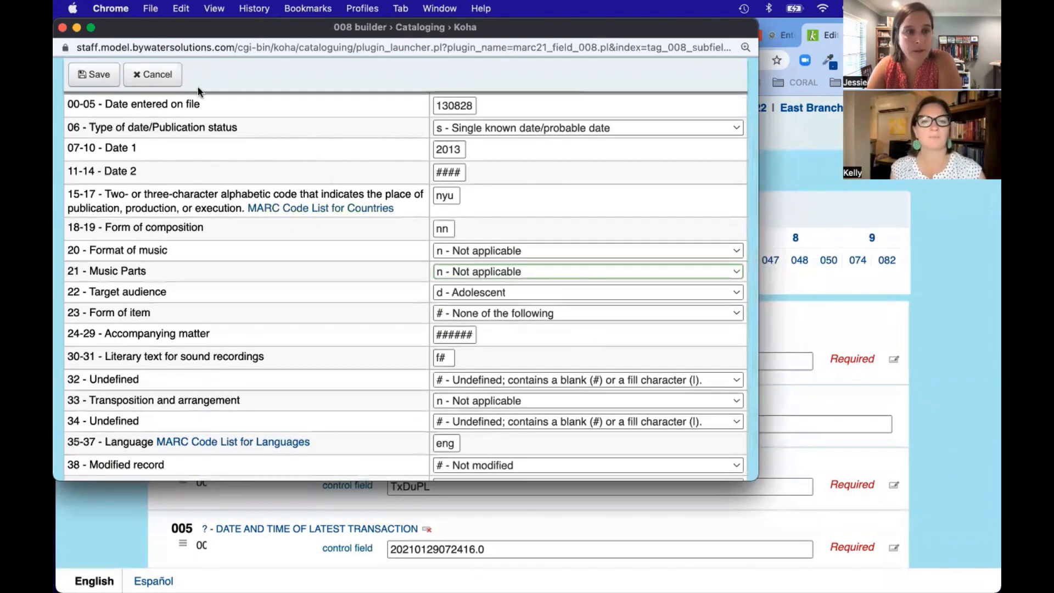
{"action": "left_click", "coordinate": [157, 78]}
{"action": "scroll", "coordinate": [659, 426], "scroll_direction": "down", "scroll_amount": 5}
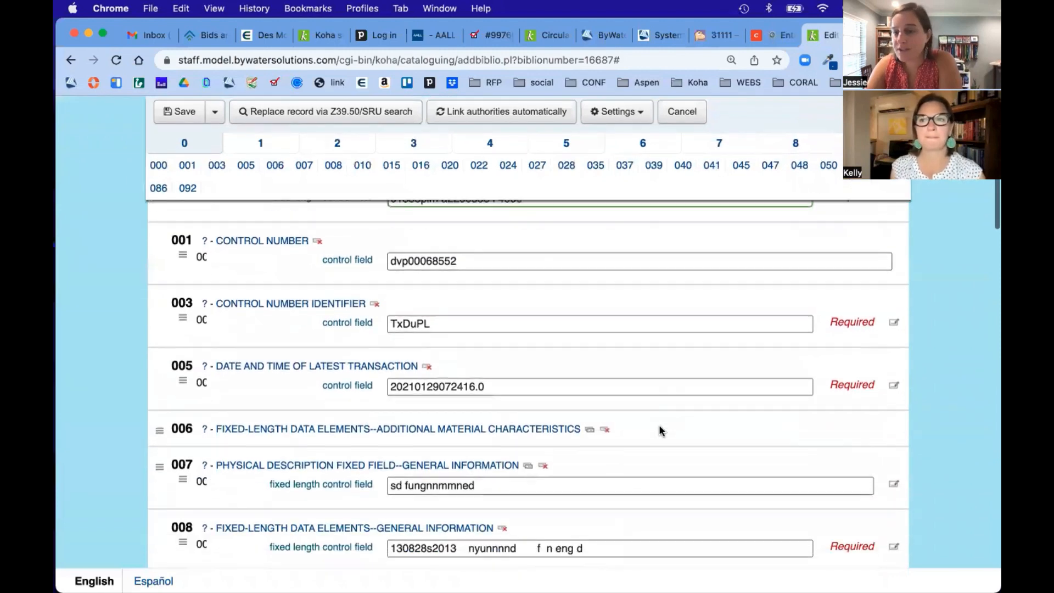
{"action": "scroll", "coordinate": [660, 426], "scroll_direction": "up", "scroll_amount": 2}
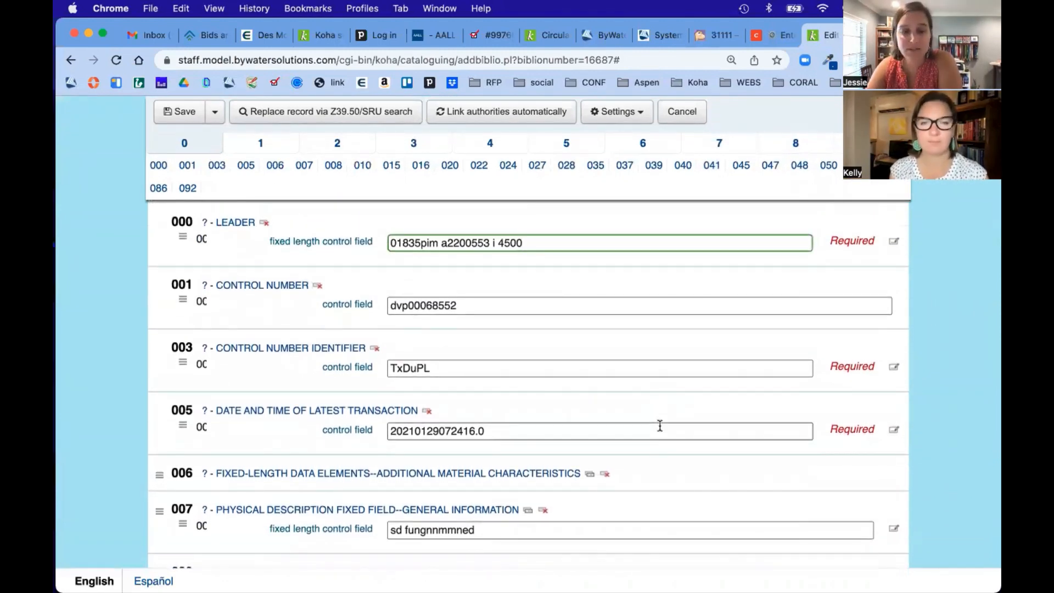
{"action": "scroll", "coordinate": [660, 426], "scroll_direction": "down", "scroll_amount": 5}
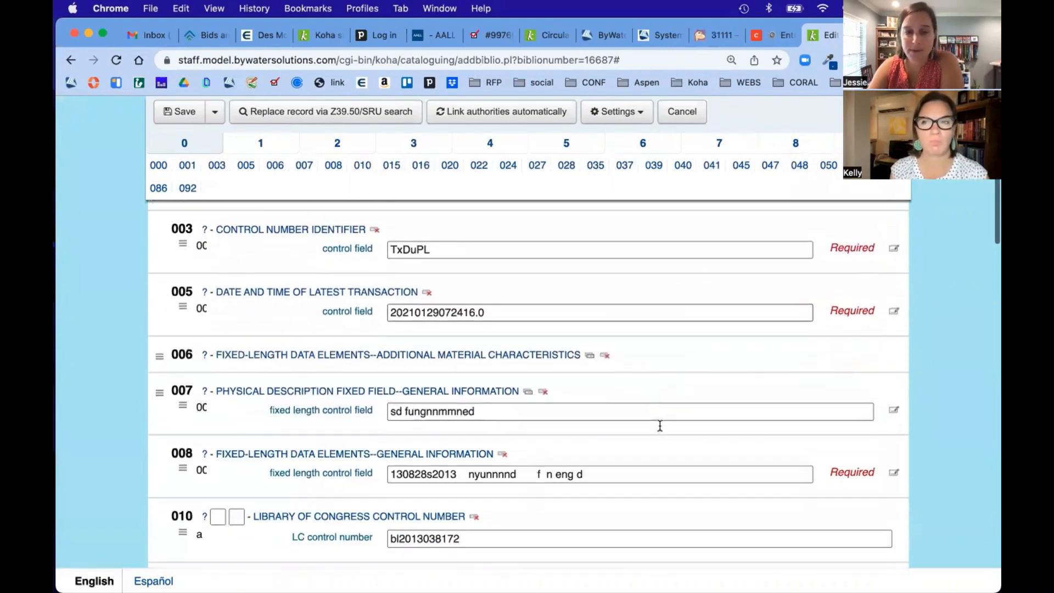
{"action": "scroll", "coordinate": [660, 426], "scroll_direction": "down", "scroll_amount": 2}
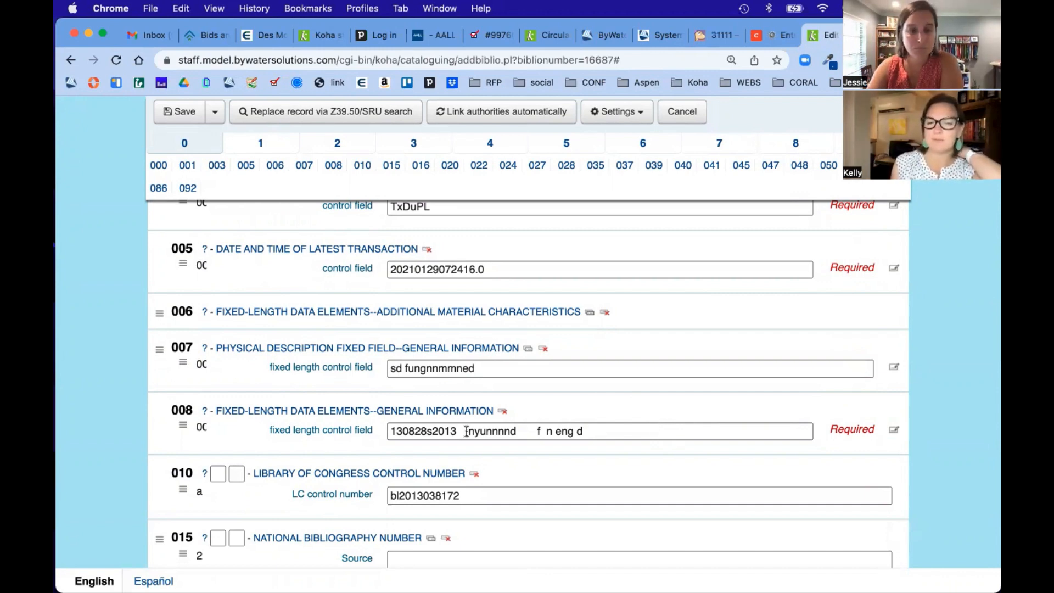
{"action": "left_click_drag", "start_coordinate": [461, 431], "coordinate": [429, 432]}
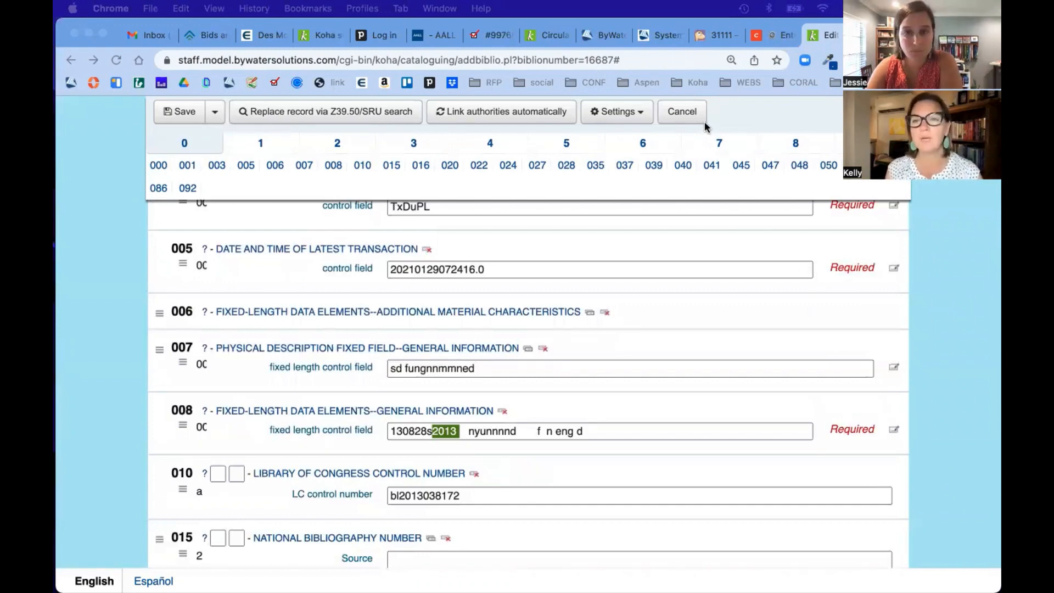
{"action": "left_click", "coordinate": [205, 414]}
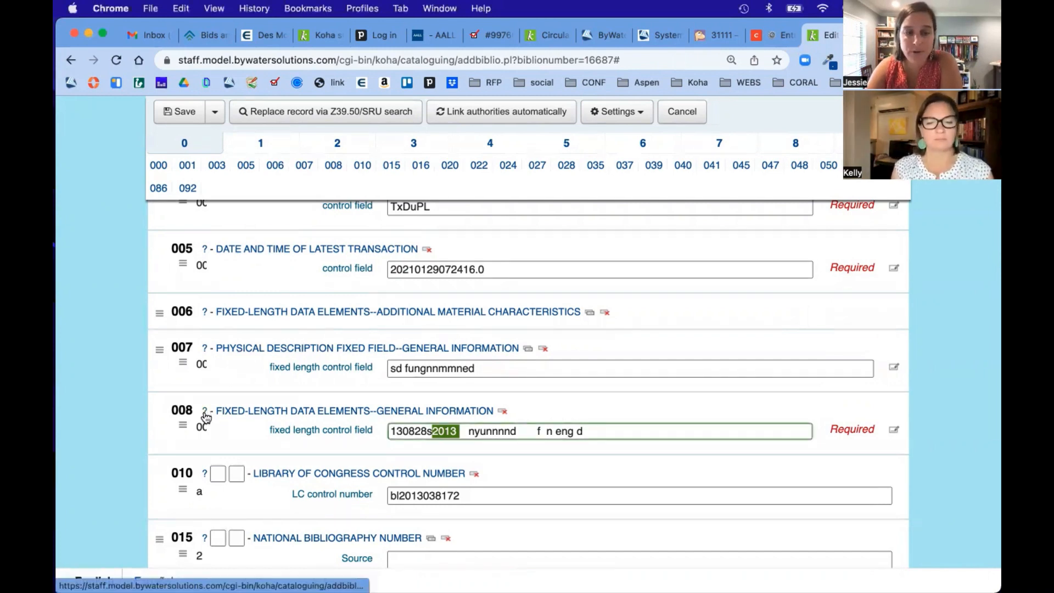
Step: Read the Library of Congress MARC 21 field 008 character-position page, then return to Koha
{"action": "left_click", "coordinate": [206, 415]}
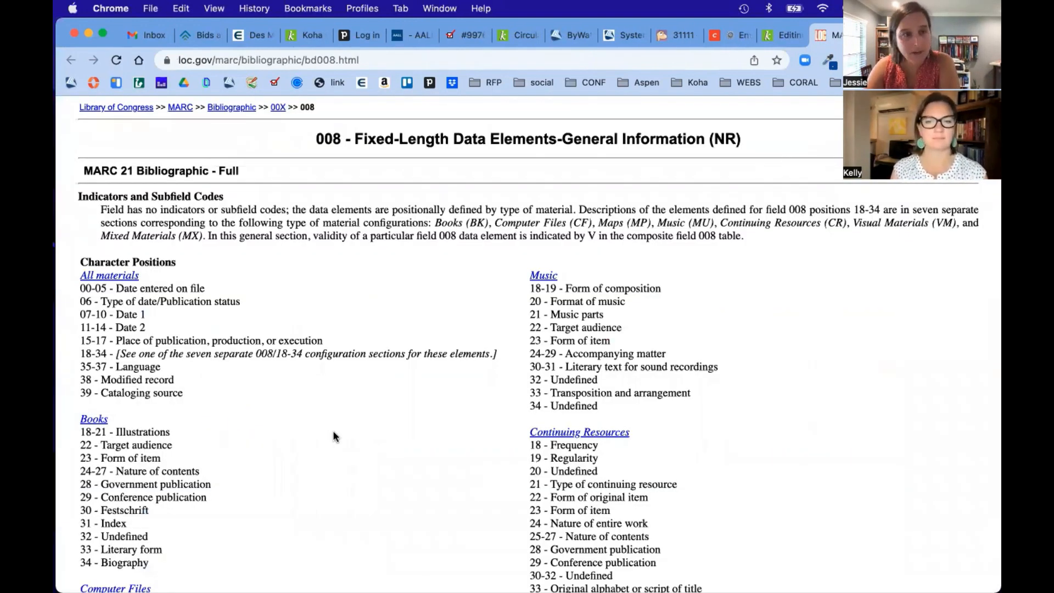
{"action": "scroll", "coordinate": [333, 432], "scroll_direction": "down", "scroll_amount": 3}
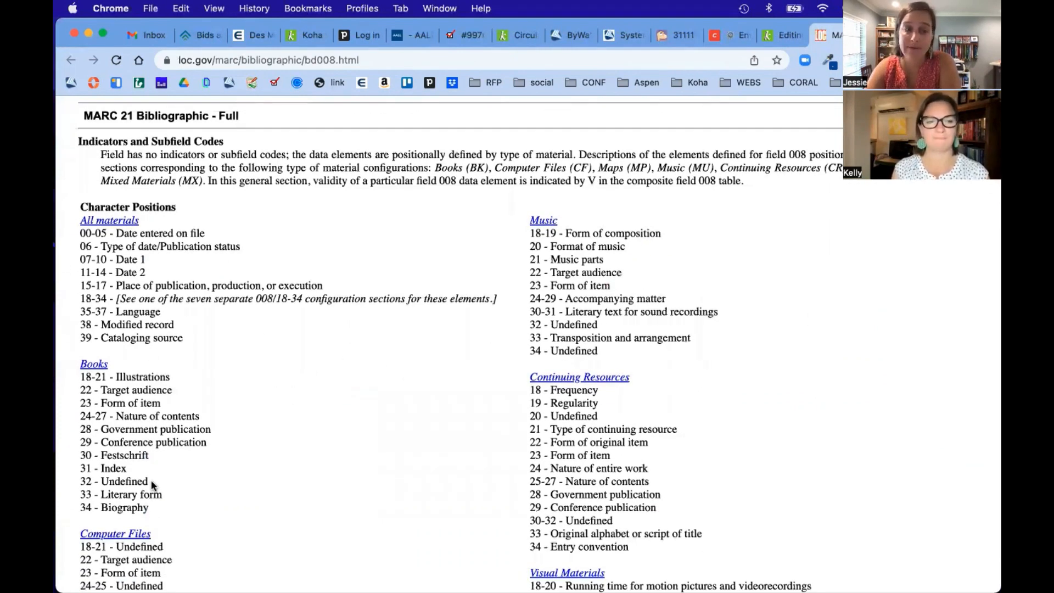
{"action": "scroll", "coordinate": [153, 486], "scroll_direction": "down", "scroll_amount": 3}
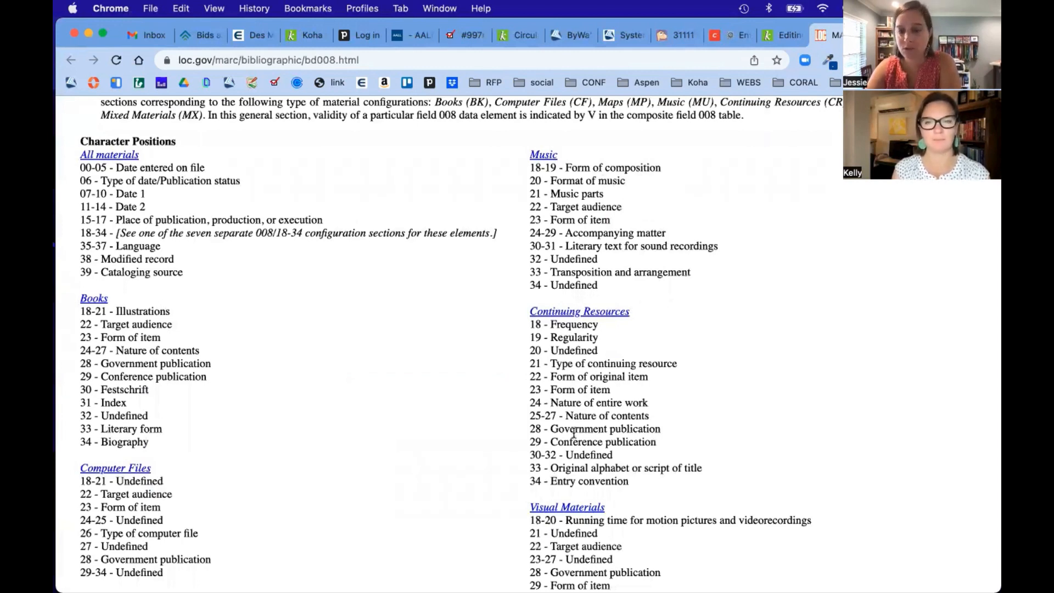
{"action": "scroll", "coordinate": [574, 439], "scroll_direction": "down", "scroll_amount": 5}
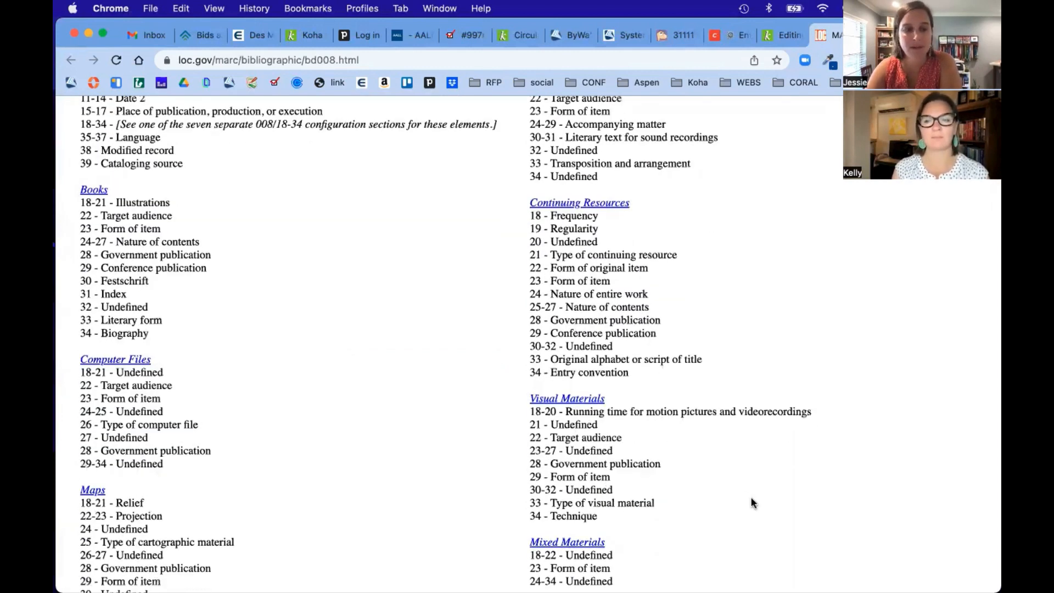
{"action": "scroll", "coordinate": [751, 499], "scroll_direction": "up", "scroll_amount": 8}
{"action": "left_click", "coordinate": [780, 36]}
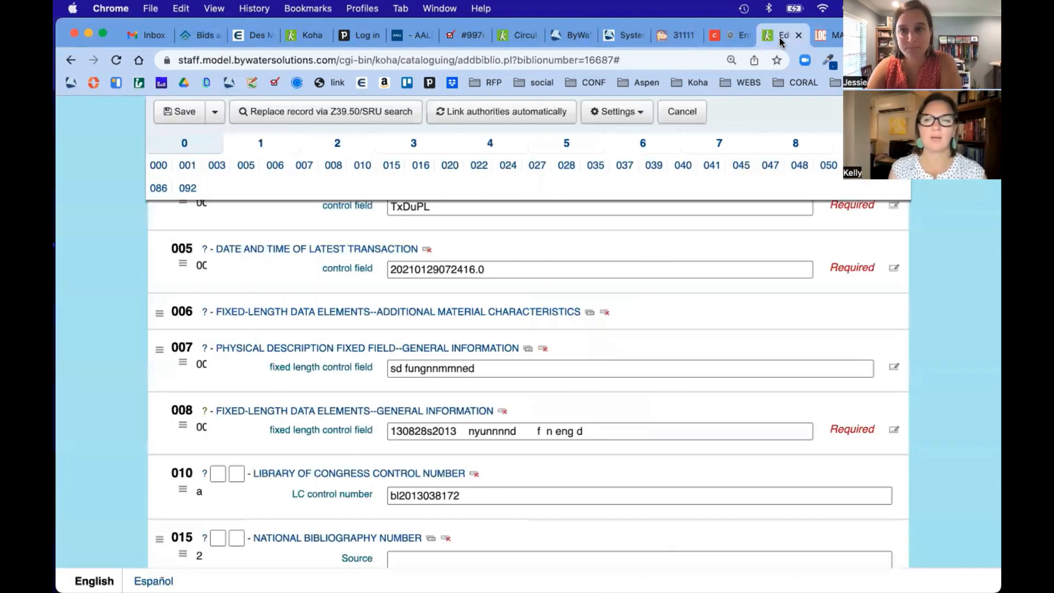
Step: Cancel editing record 16687 without saving changes
{"action": "scroll", "coordinate": [695, 386], "scroll_direction": "up", "scroll_amount": 3}
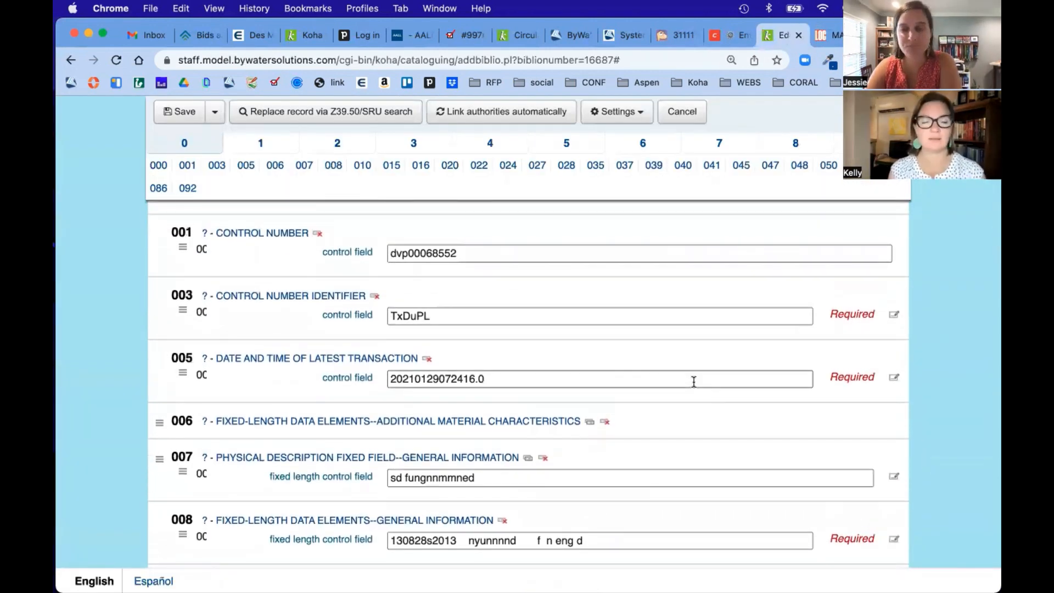
{"action": "left_click", "coordinate": [683, 113]}
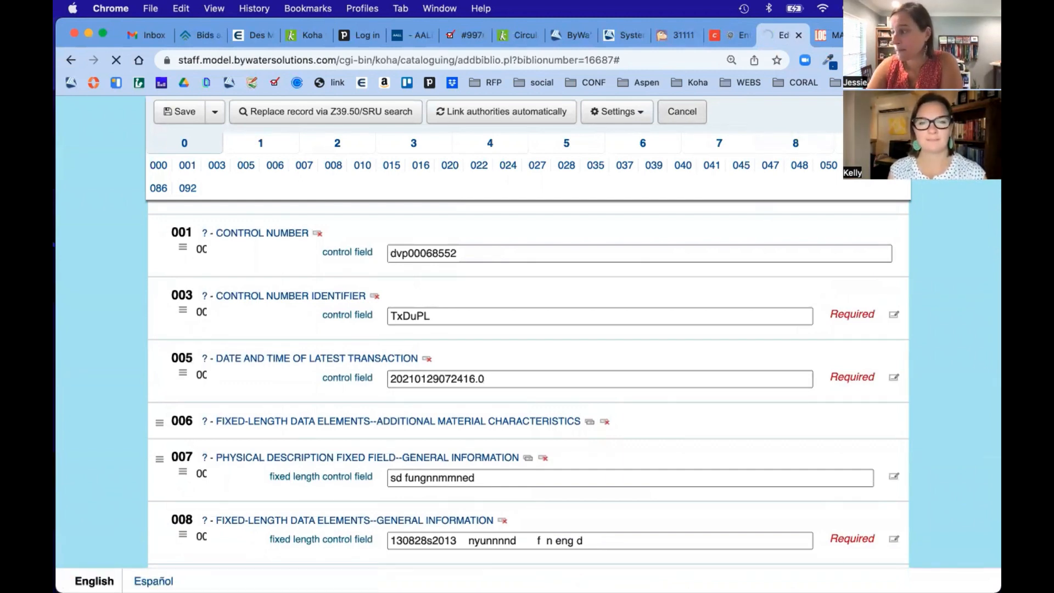